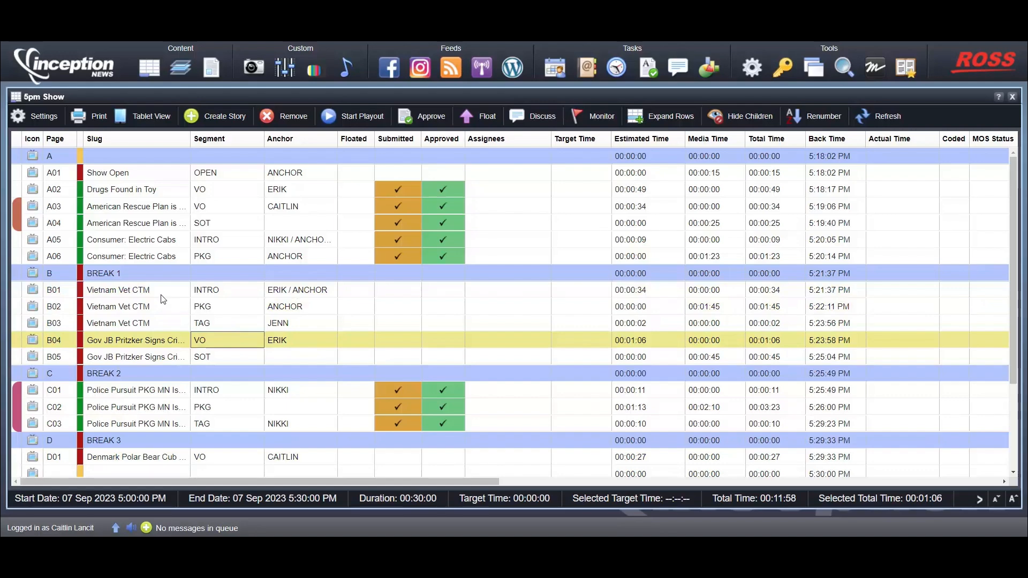
Group the three Vietnam Vet CTM stories B01 to B03.
{"action": "left_click", "coordinate": [160, 294]}
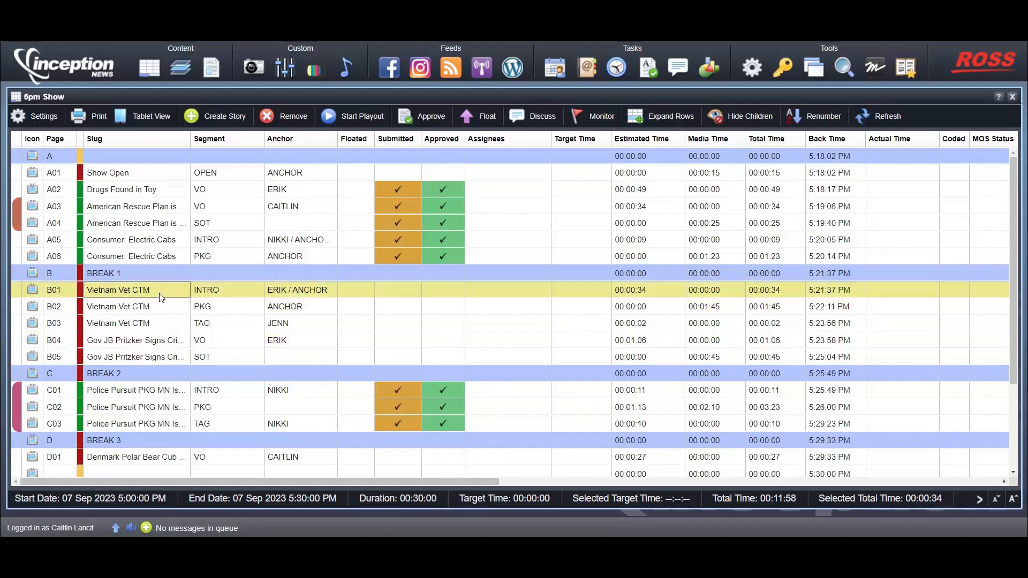
{"action": "left_click", "coordinate": [152, 324], "text": "shift"}
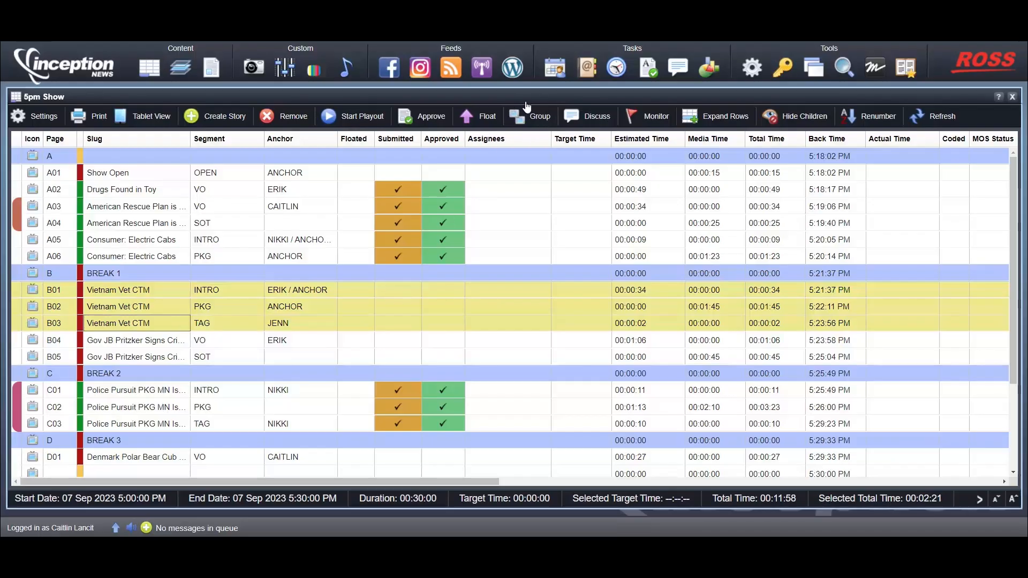
{"action": "left_click", "coordinate": [531, 118]}
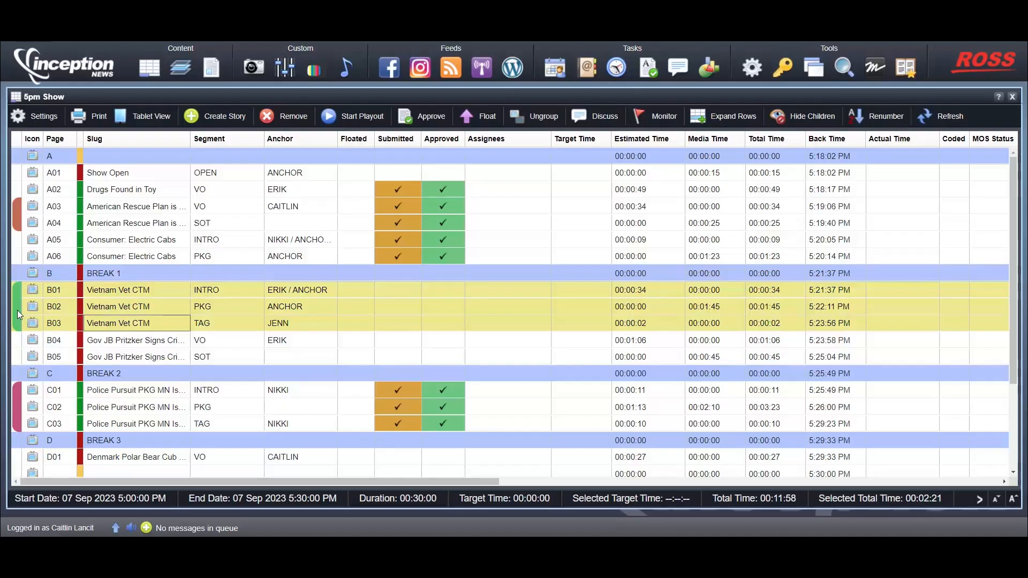
Insert a new story above B02 in the group, with slug "Vietnam Vet CTM" and segment "LIVE".
{"action": "left_click", "coordinate": [103, 311]}
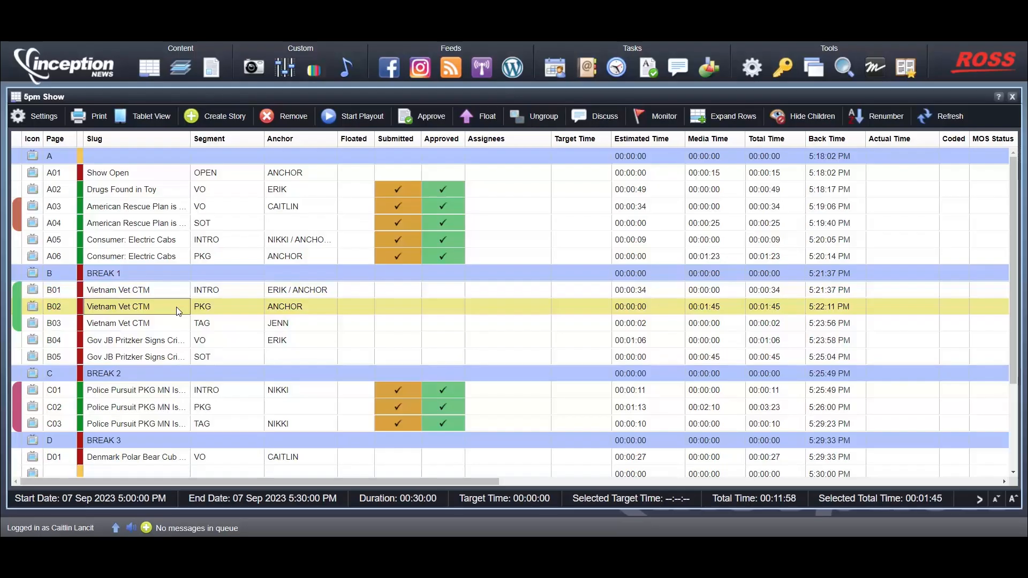
{"action": "key", "text": "Insert"}
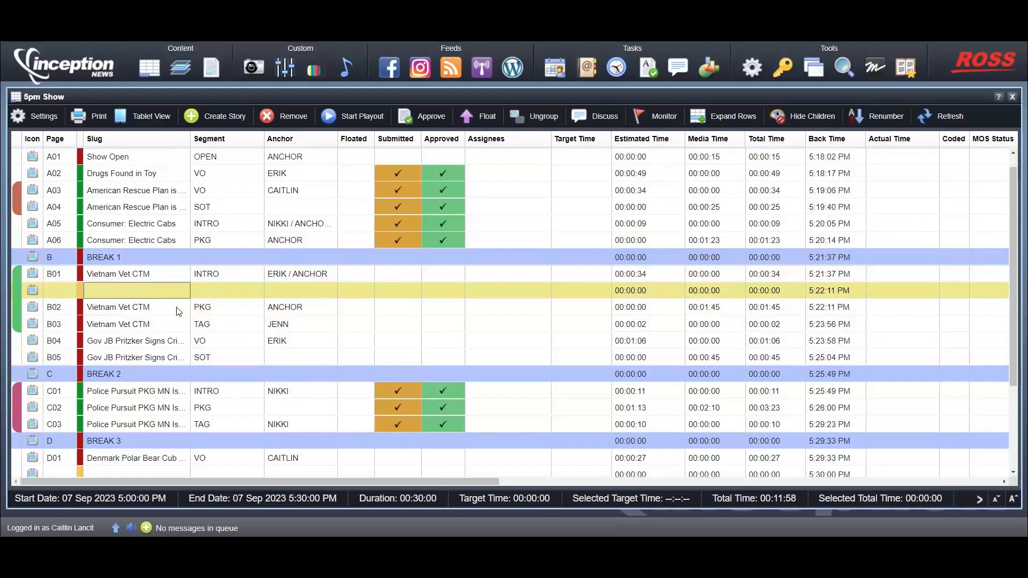
{"action": "type", "text": "Viet"}
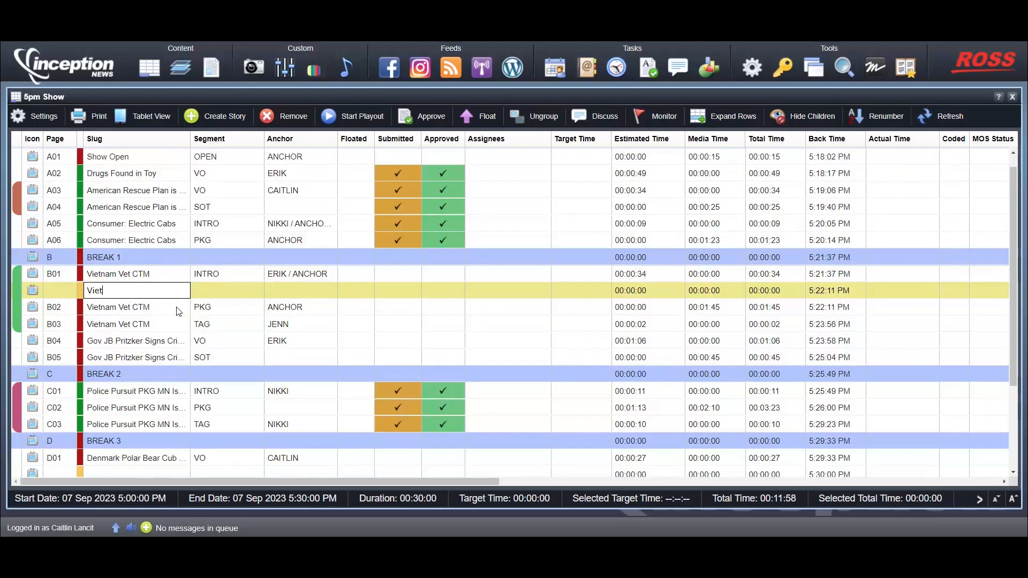
{"action": "type", "text": "nam Vet CTM"}
{"action": "key", "text": "Tab"}
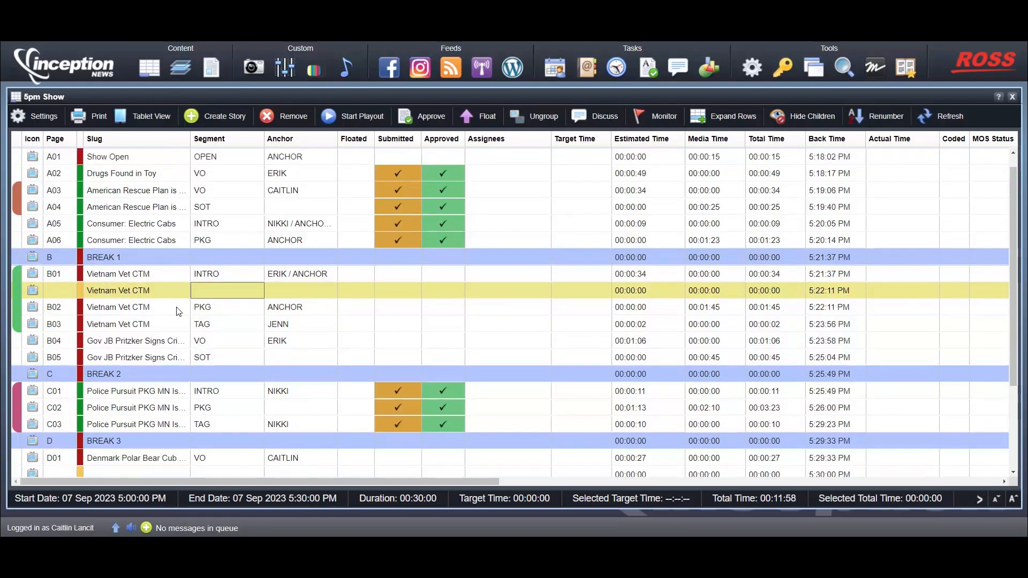
{"action": "type", "text": "LIVE"}
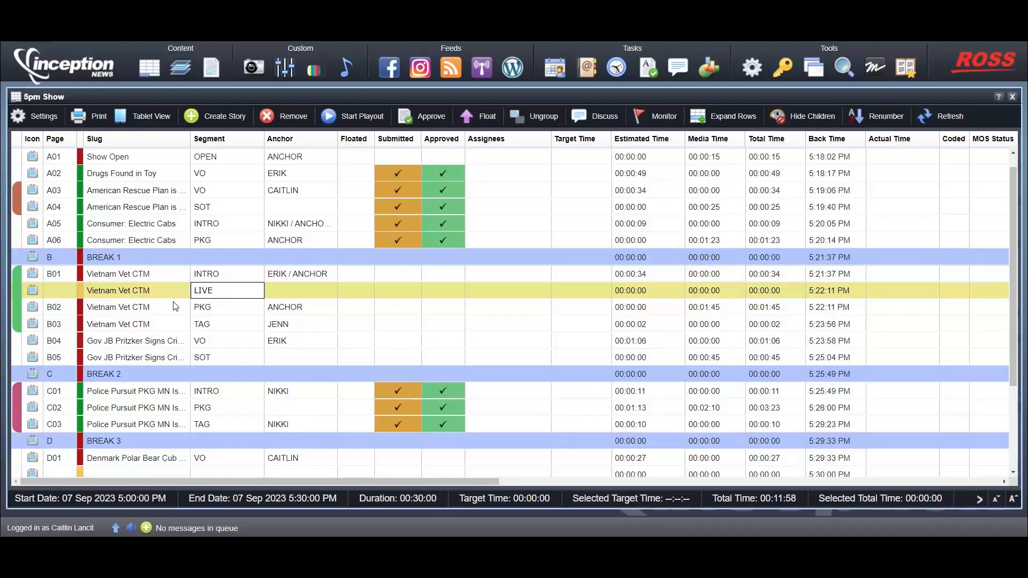
{"action": "left_click", "coordinate": [173, 302]}
{"action": "left_click", "coordinate": [168, 288]}
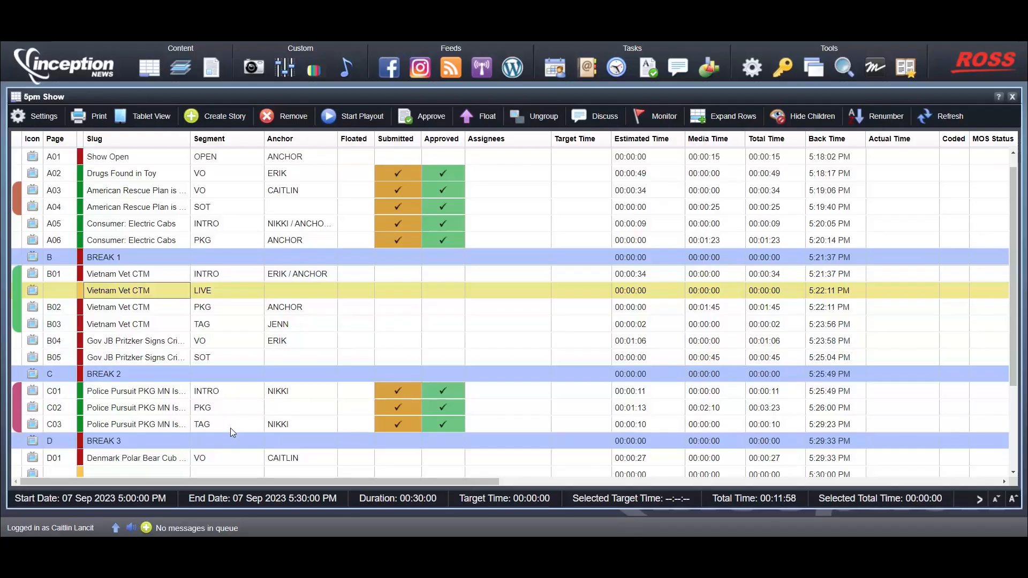
Move the Denmark Polar Bear Cub story D01 into the Vietnam Vet CTM group, between the LIVE and PKG stories.
{"action": "left_click", "coordinate": [163, 457]}
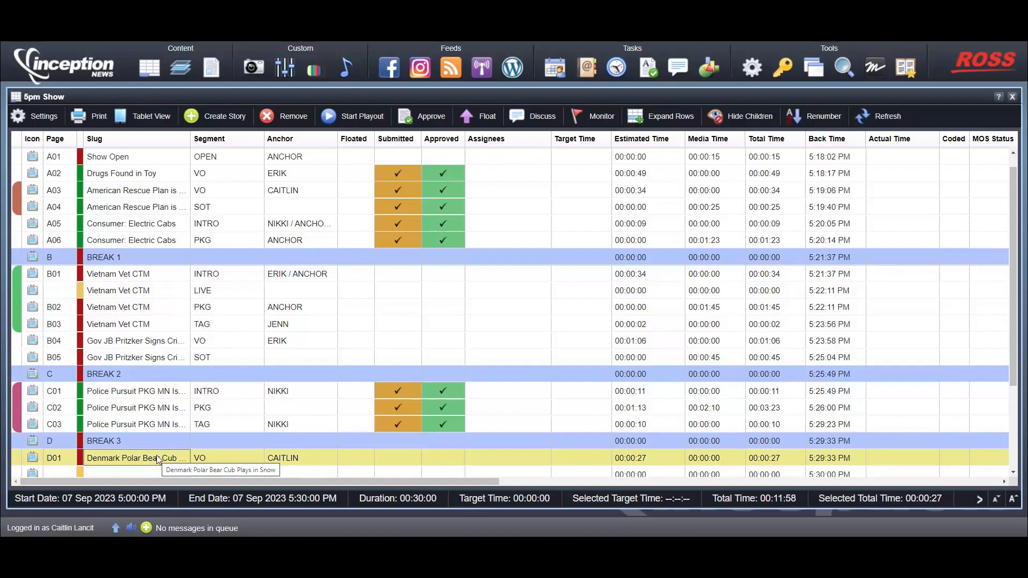
{"action": "left_click_drag", "start_coordinate": [156, 455], "coordinate": [166, 293]}
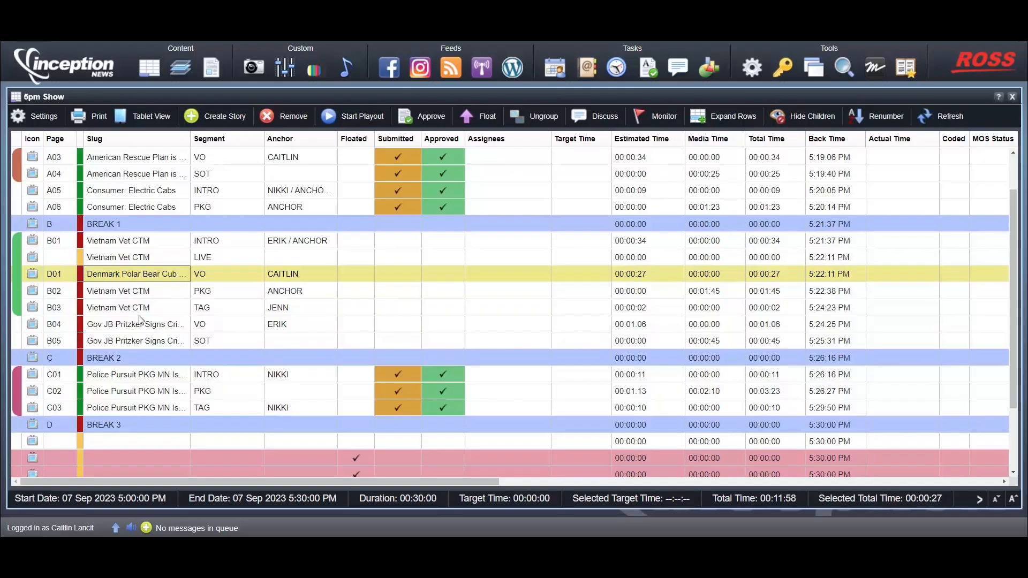
Group the two Consumer: Electric Cabs stories A05 and A06, and ungroup them again.
{"action": "left_click", "coordinate": [129, 196]}
{"action": "left_click", "coordinate": [132, 208], "text": "shift"}
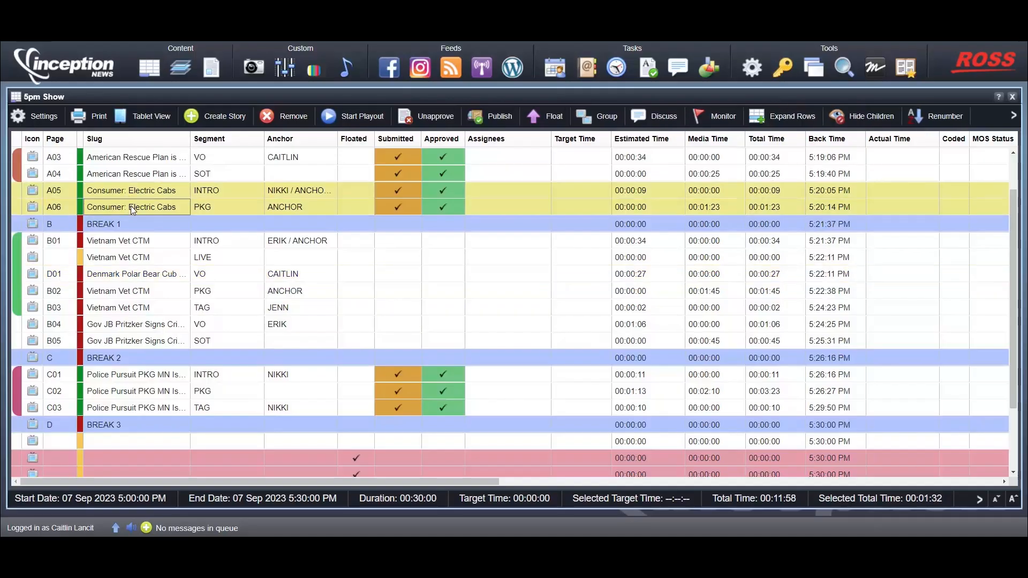
{"action": "key", "text": "ctrl+g"}
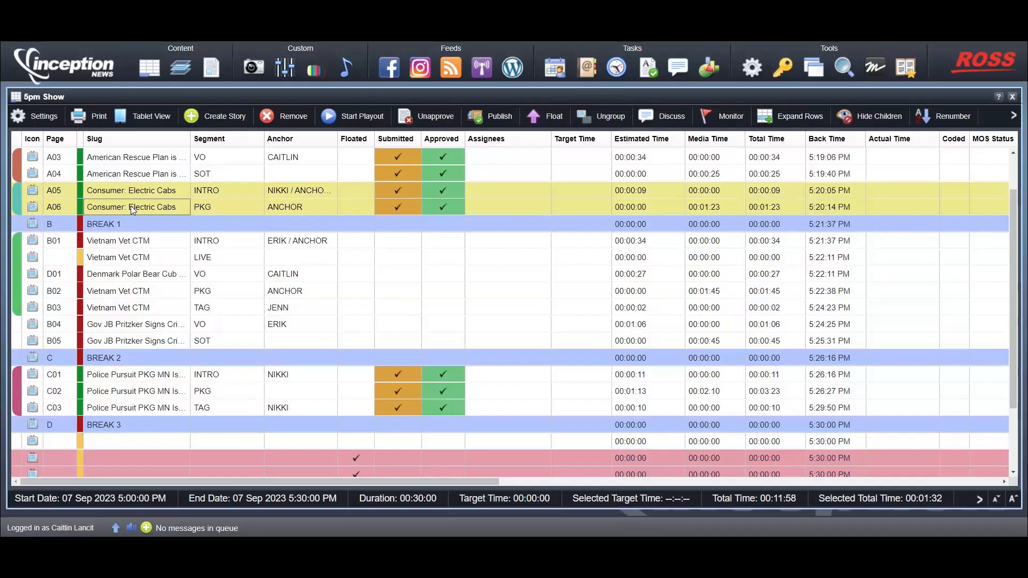
{"action": "key", "text": "ctrl+g"}
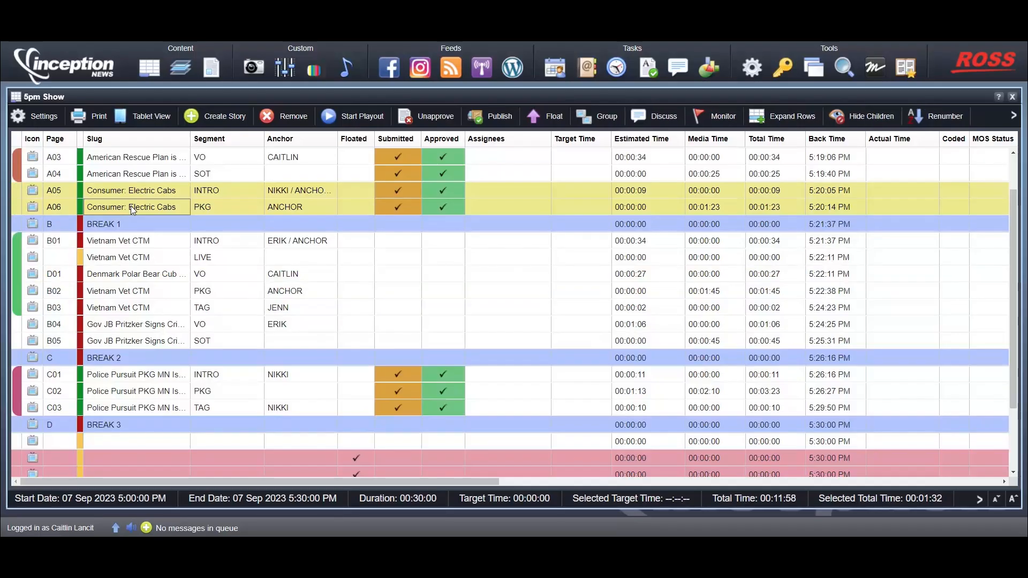
Move the Denmark Polar Bear Cub story out of the Vietnam Vet CTM group, back to directly below BREAK 3.
{"action": "left_click", "coordinate": [142, 274]}
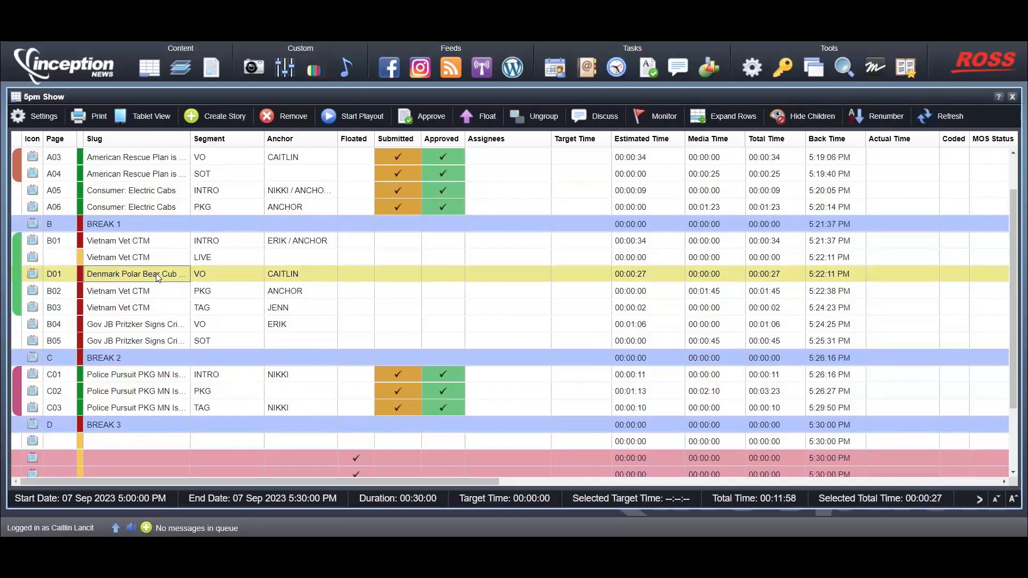
{"action": "left_click_drag", "start_coordinate": [156, 274], "coordinate": [153, 428]}
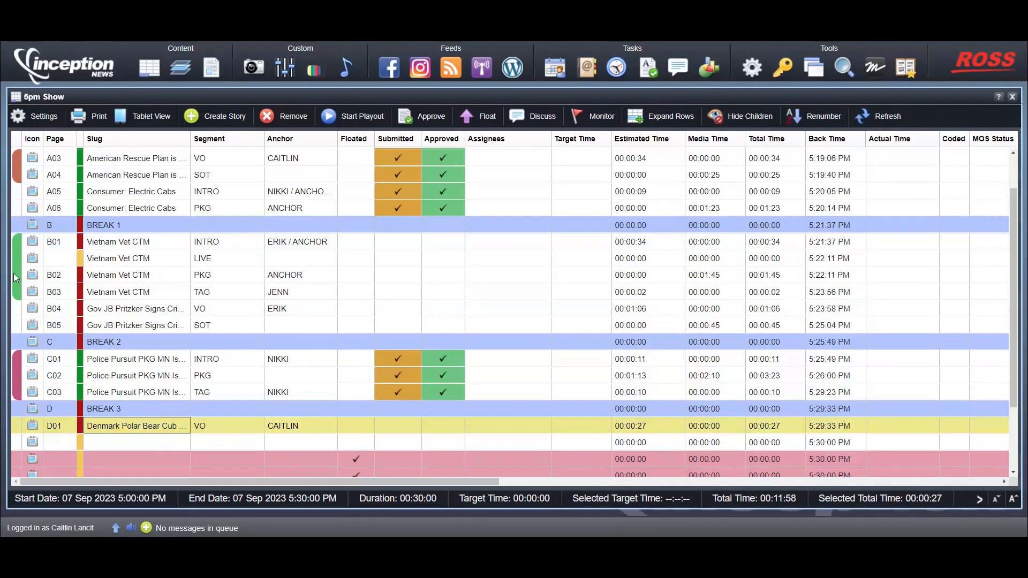
Move the whole Vietnam Vet CTM group above BREAK 1.
{"action": "left_click_drag", "start_coordinate": [16, 278], "coordinate": [15, 229]}
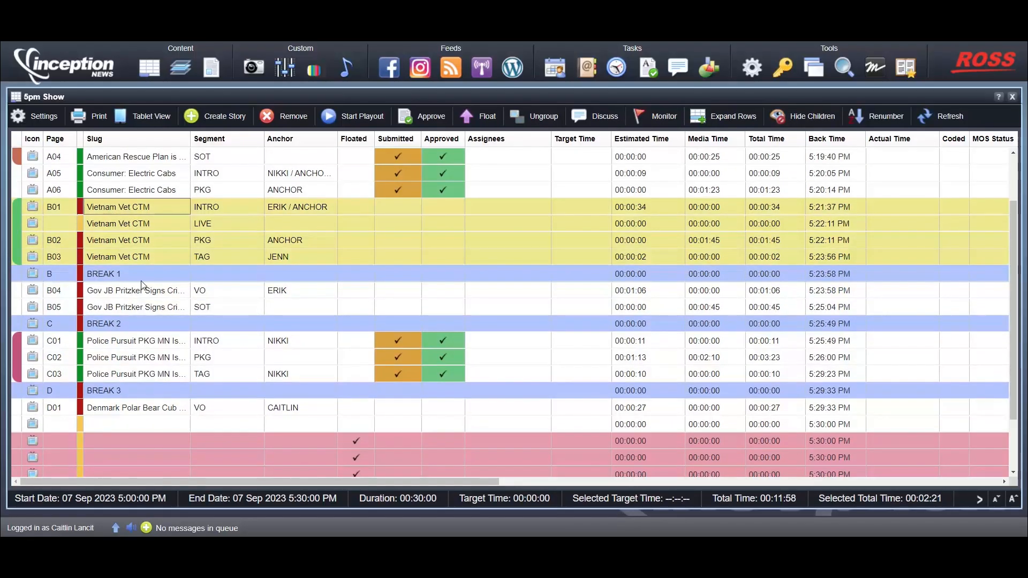
Examine the story templates that share one hotkey and check their order values, from ANCHOR LEAD through ANCHOR TAG.
{"action": "left_click", "coordinate": [213, 69]}
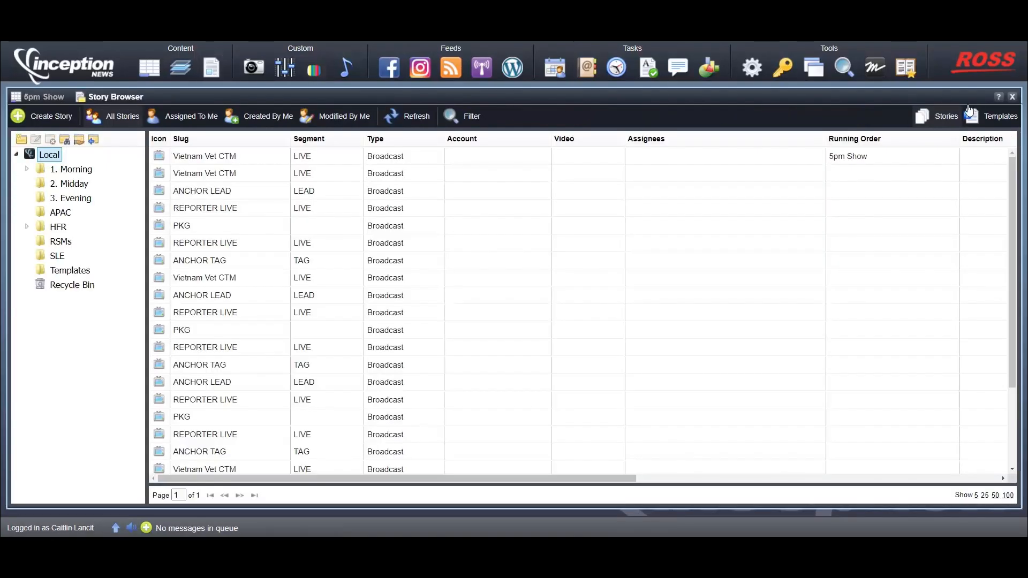
{"action": "left_click", "coordinate": [992, 119]}
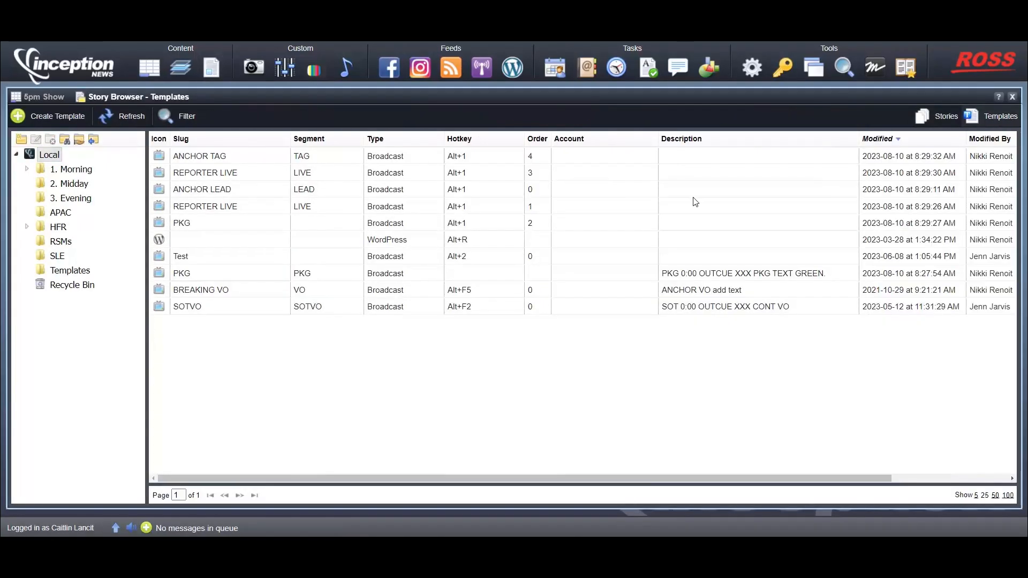
{"action": "left_click", "coordinate": [231, 160]}
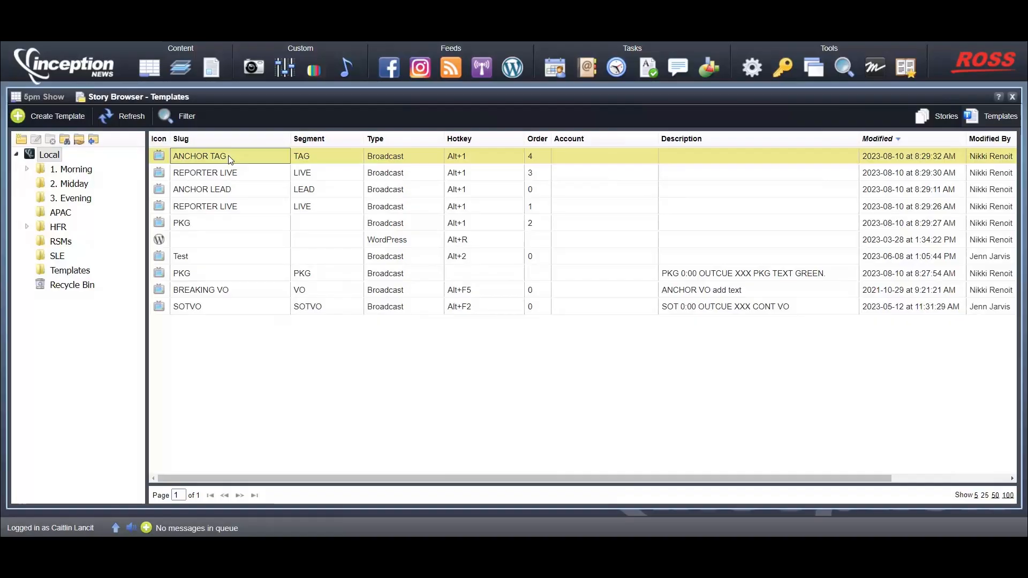
{"action": "left_click", "coordinate": [219, 227], "text": "shift"}
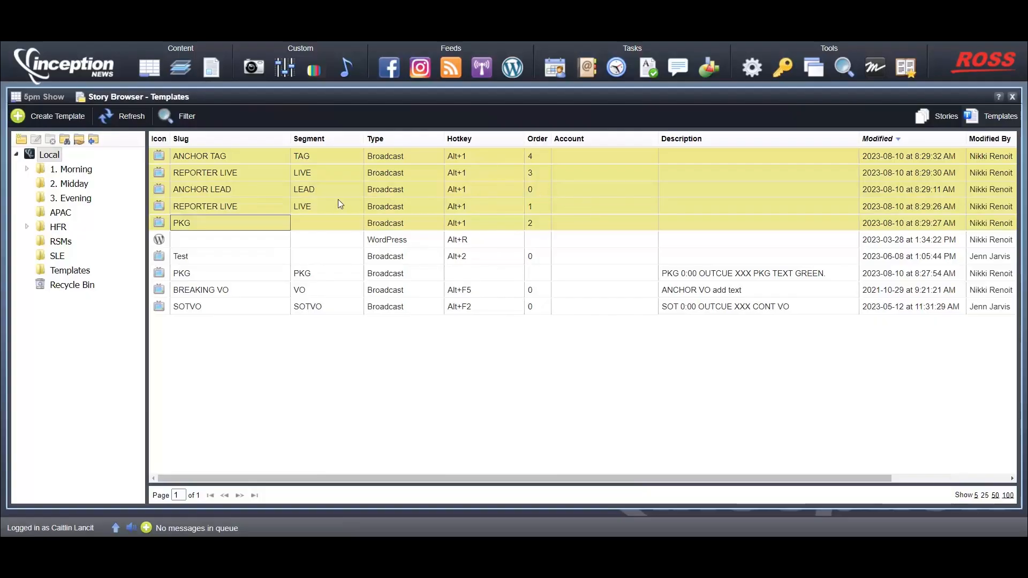
{"action": "left_click", "coordinate": [265, 189]}
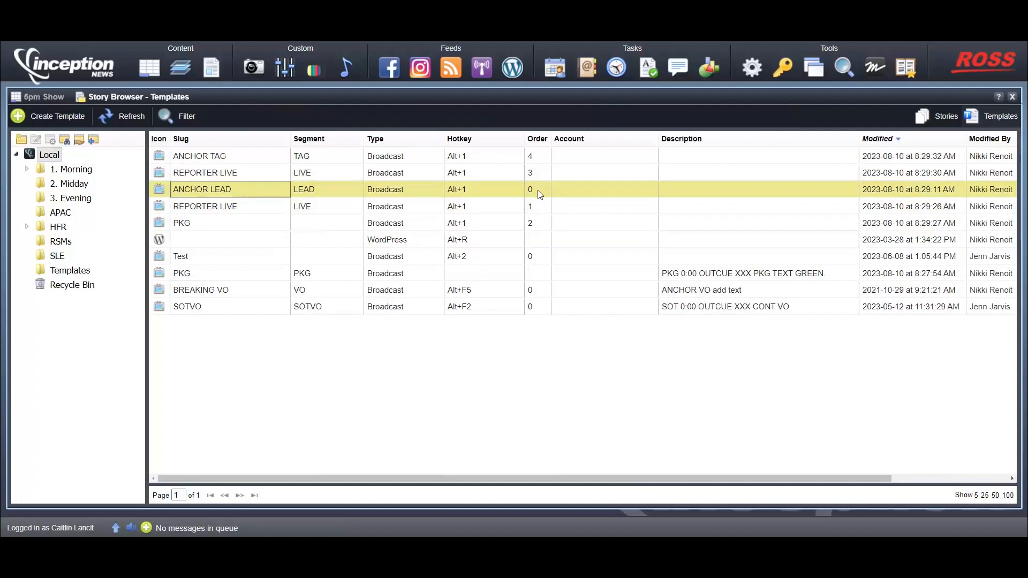
{"action": "left_click", "coordinate": [540, 210]}
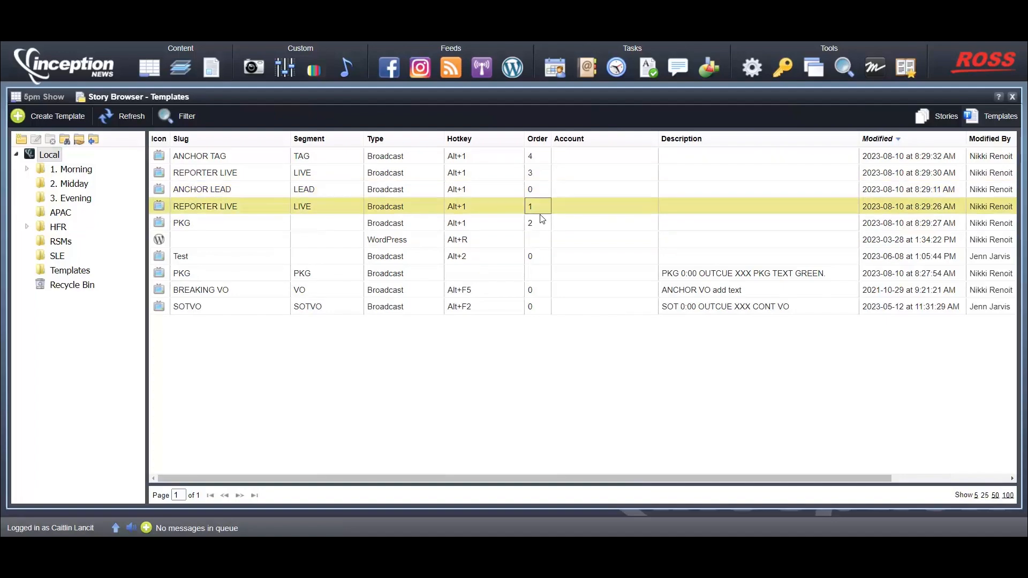
{"action": "left_click", "coordinate": [545, 224]}
{"action": "left_click", "coordinate": [543, 178]}
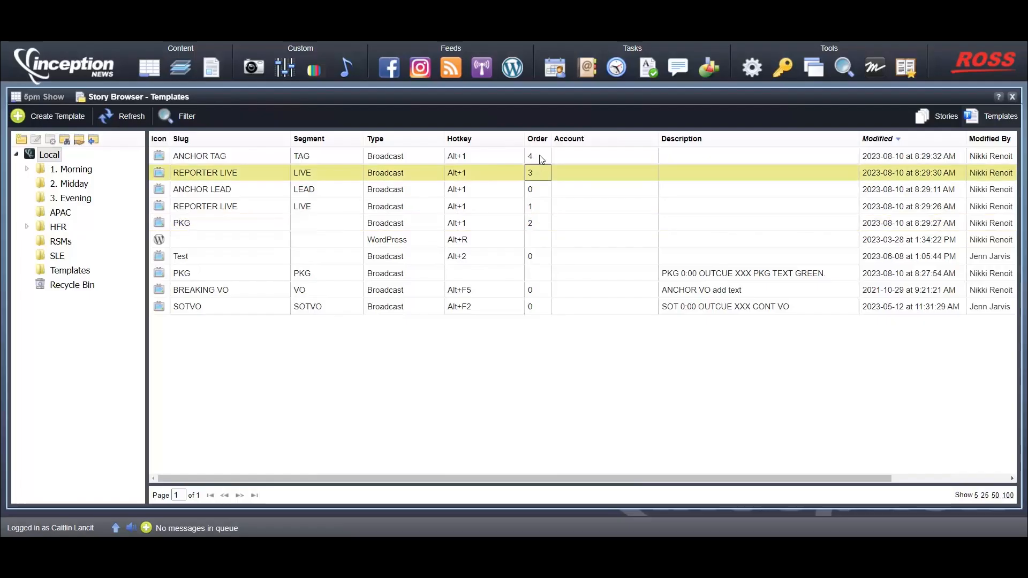
{"action": "left_click", "coordinate": [541, 160]}
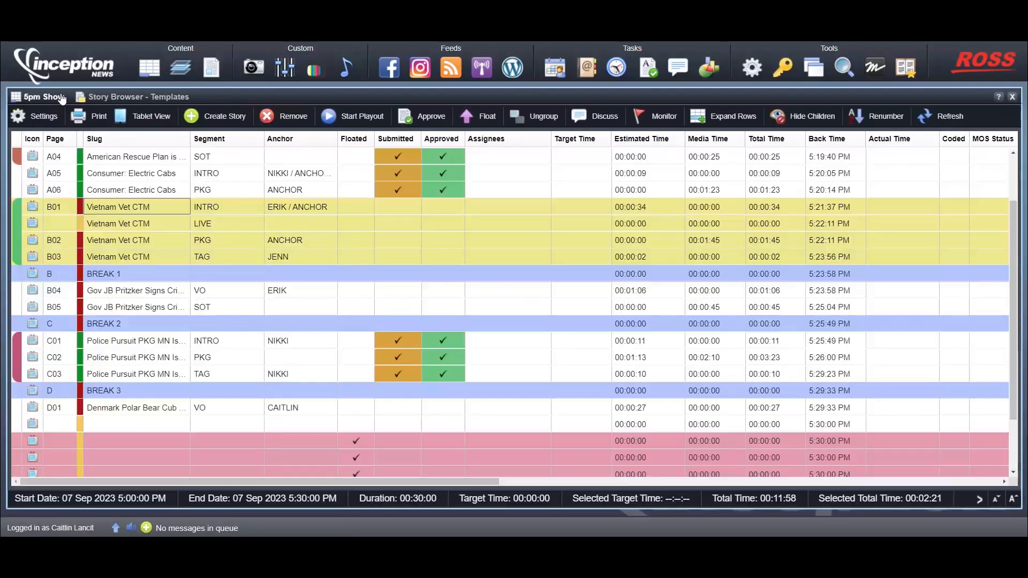
Insert the five grouped template stories, ANCHOR LEAD through ANCHOR TAG, above B04 in the 5pm Show and select the whole group.
{"action": "left_click", "coordinate": [61, 98]}
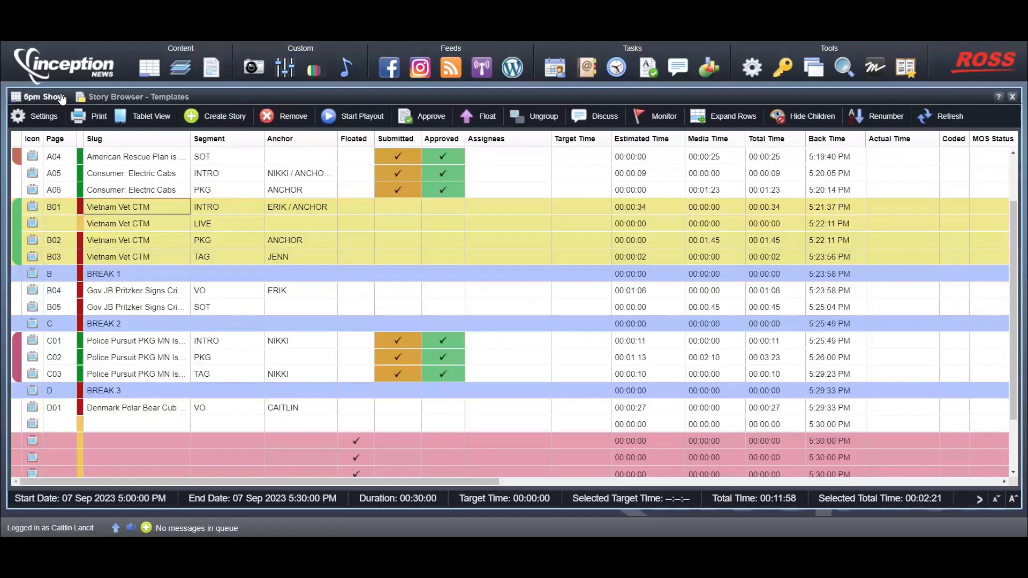
{"action": "left_click", "coordinate": [136, 293]}
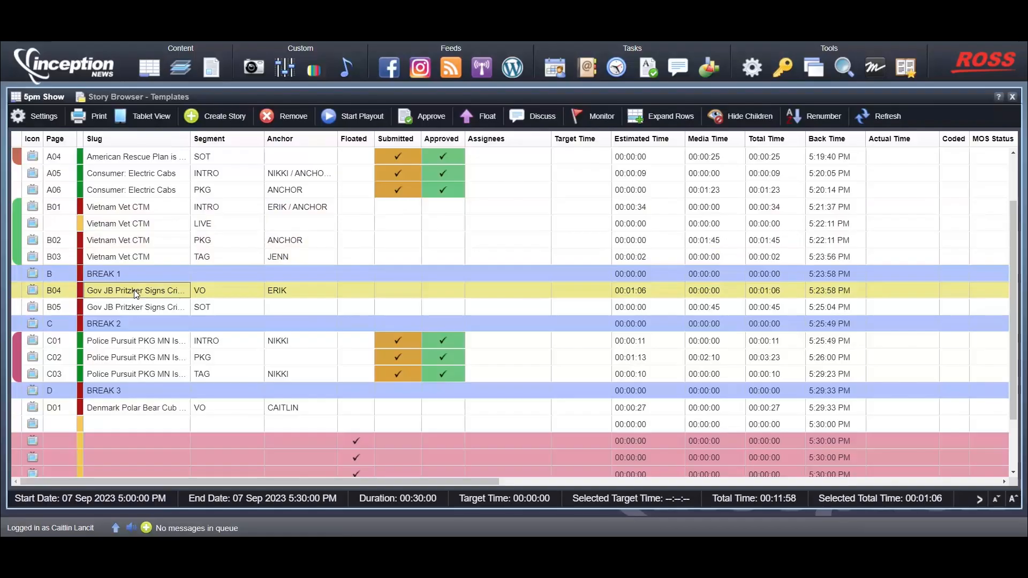
{"action": "key", "text": "ctrl+v"}
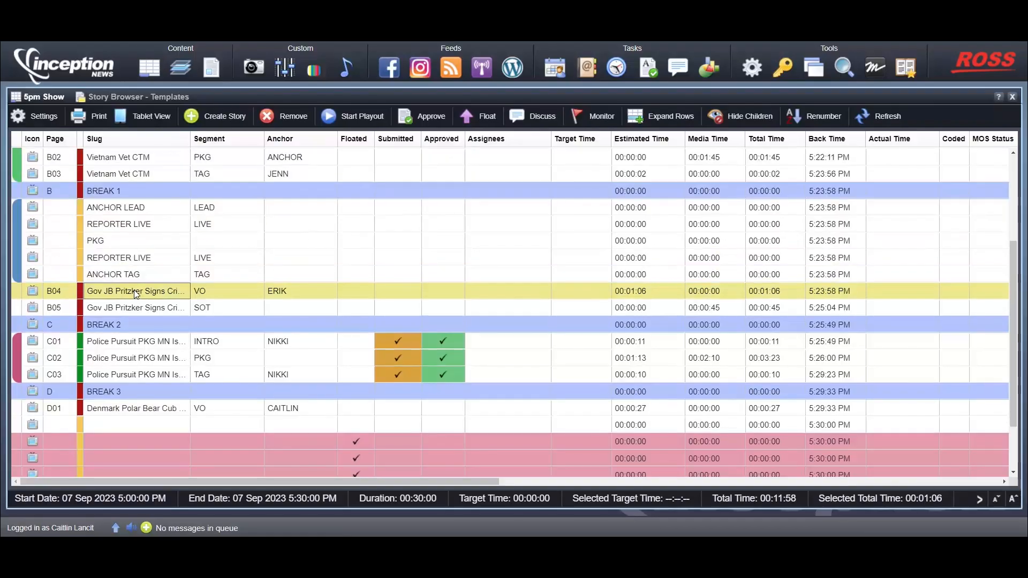
{"action": "left_click", "coordinate": [17, 233]}
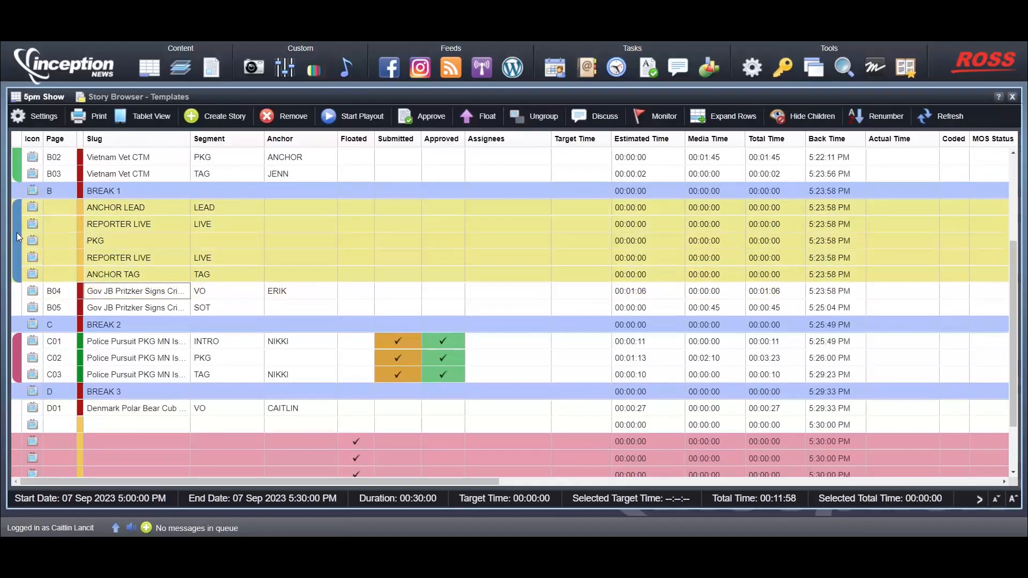